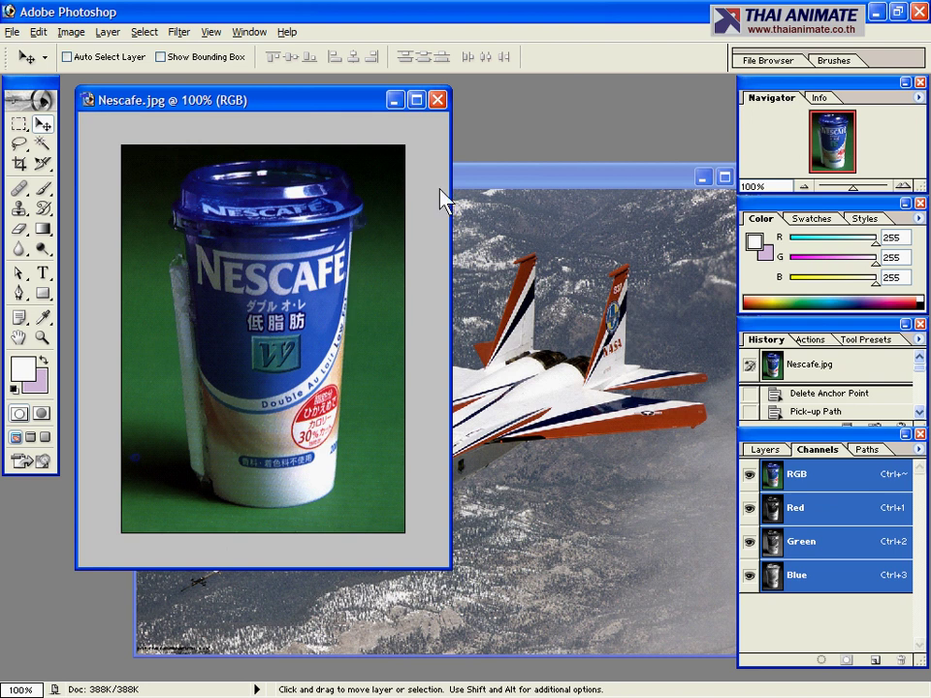
left_click(474, 182)
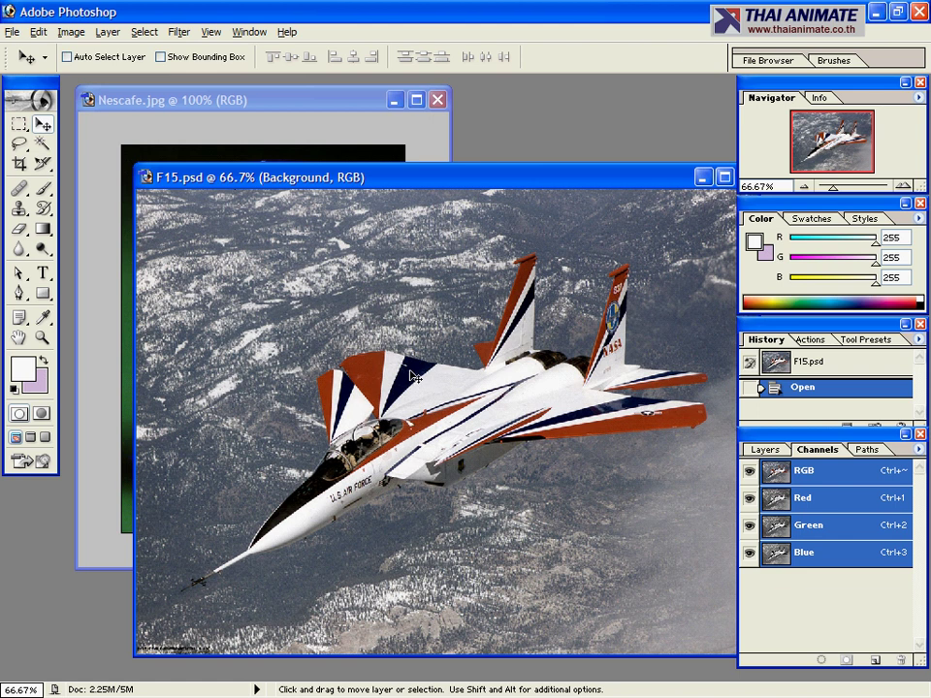
left_click(331, 115)
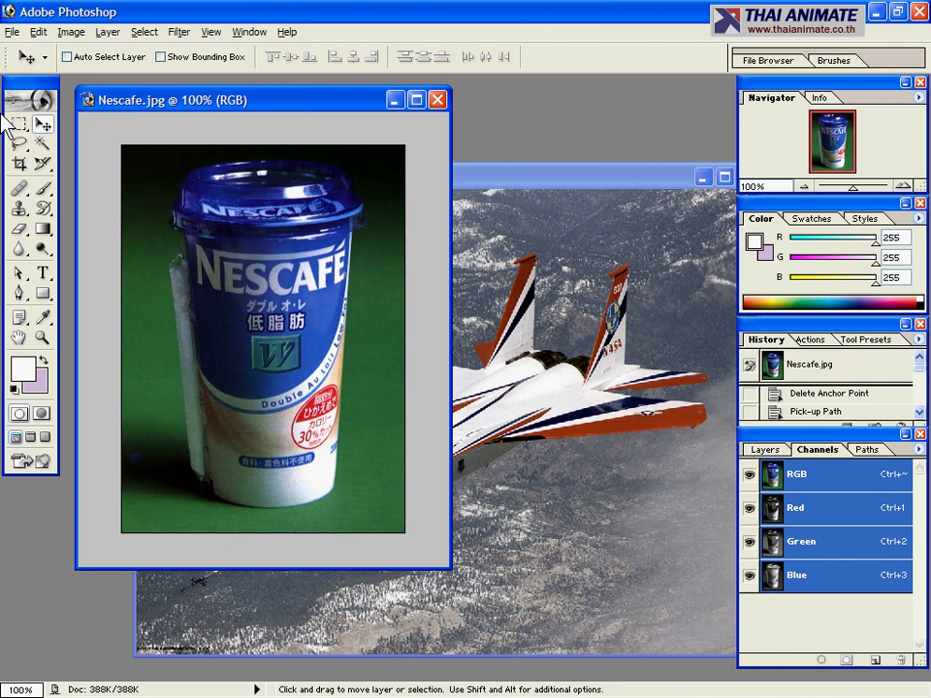
- Start a Pen path in Nescafe.jpg at the left end of the lid's rim and trace up the lid's left edge
left_click(21, 302)
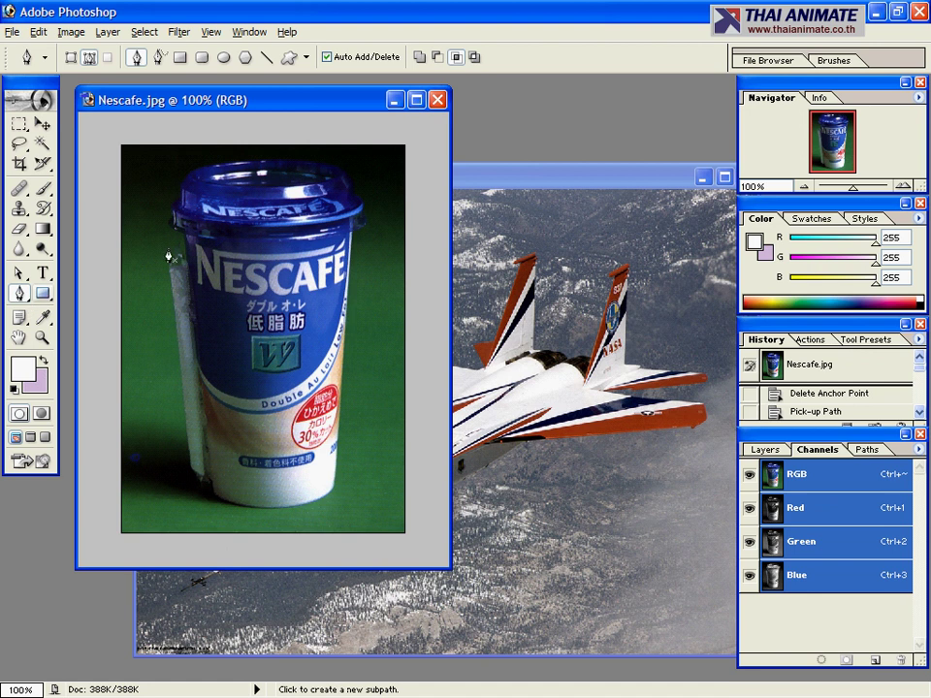
left_click(41, 336)
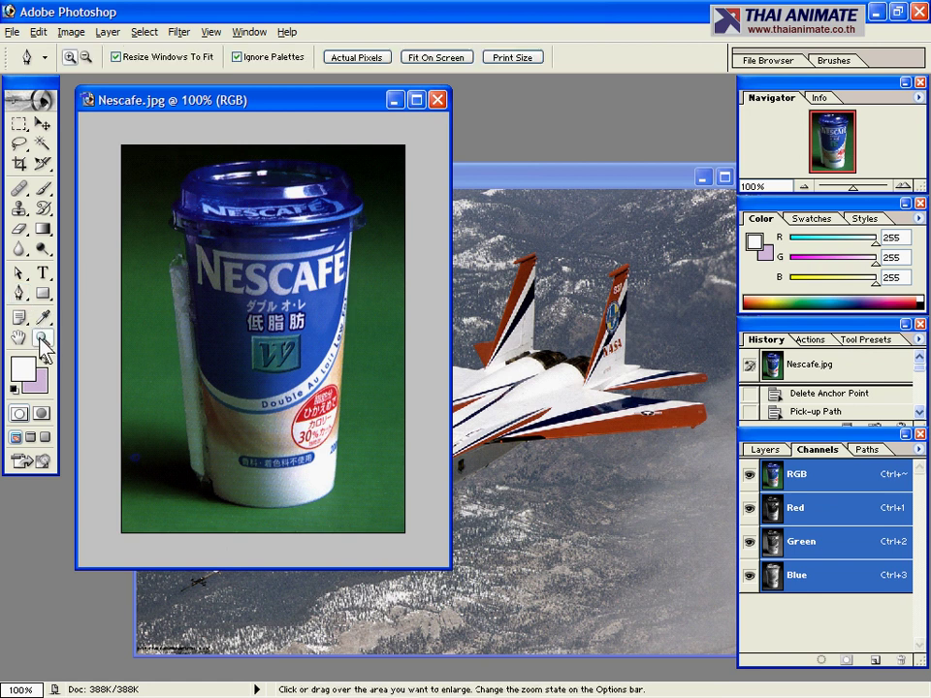
left_click_drag(222, 108, 293, 226)
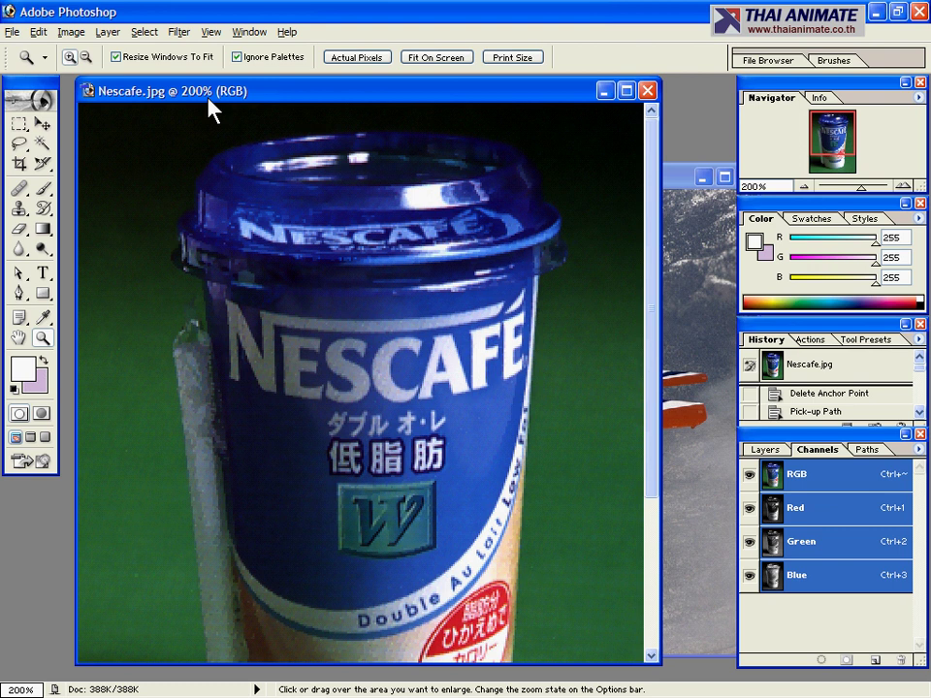
left_click(18, 294)
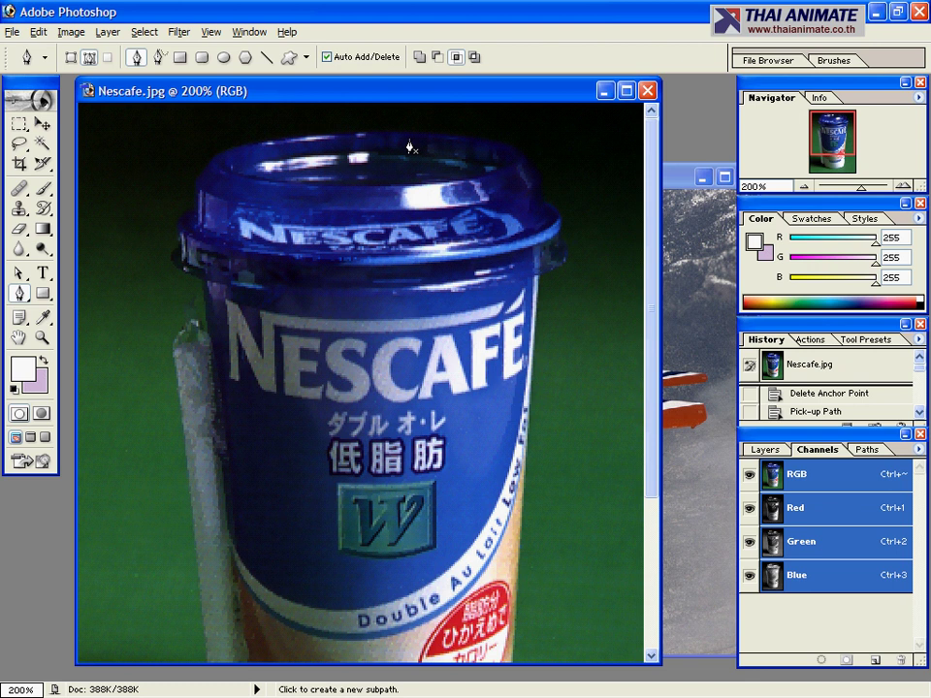
left_click(178, 250)
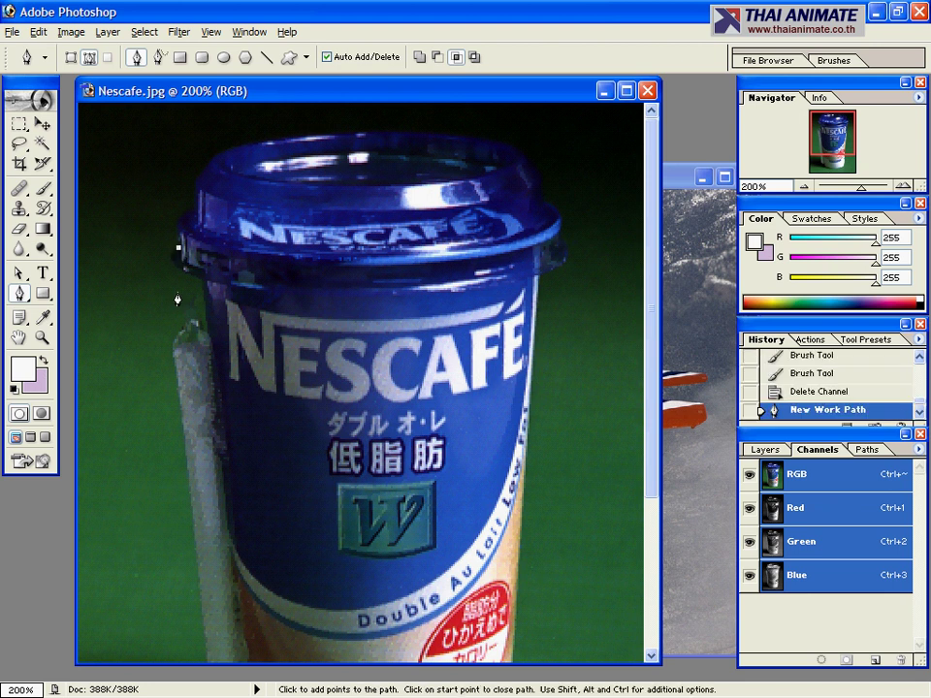
left_click(181, 224)
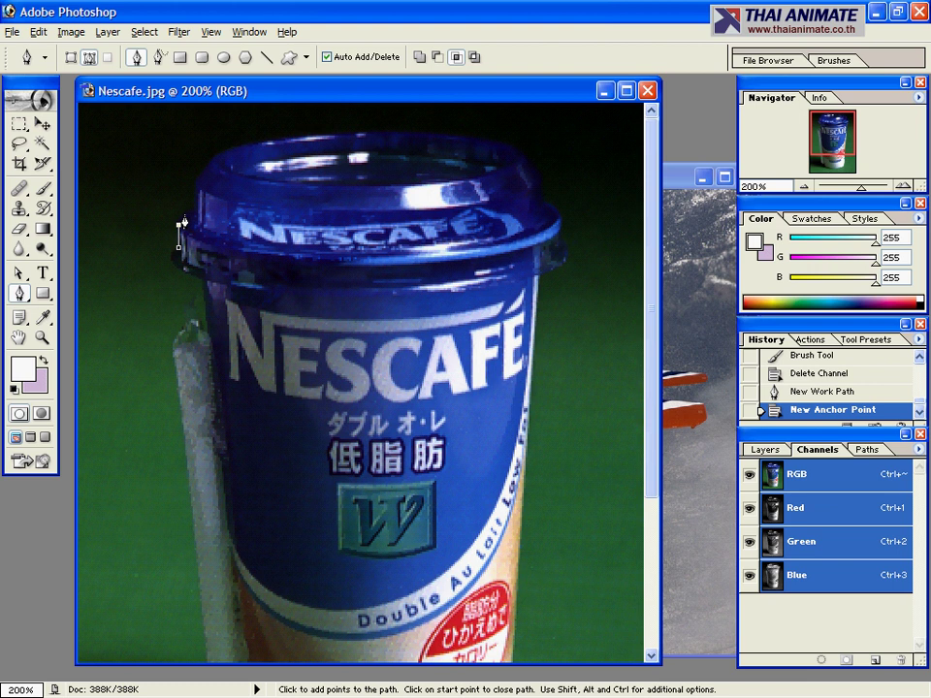
left_click(185, 214)
left_click(197, 195)
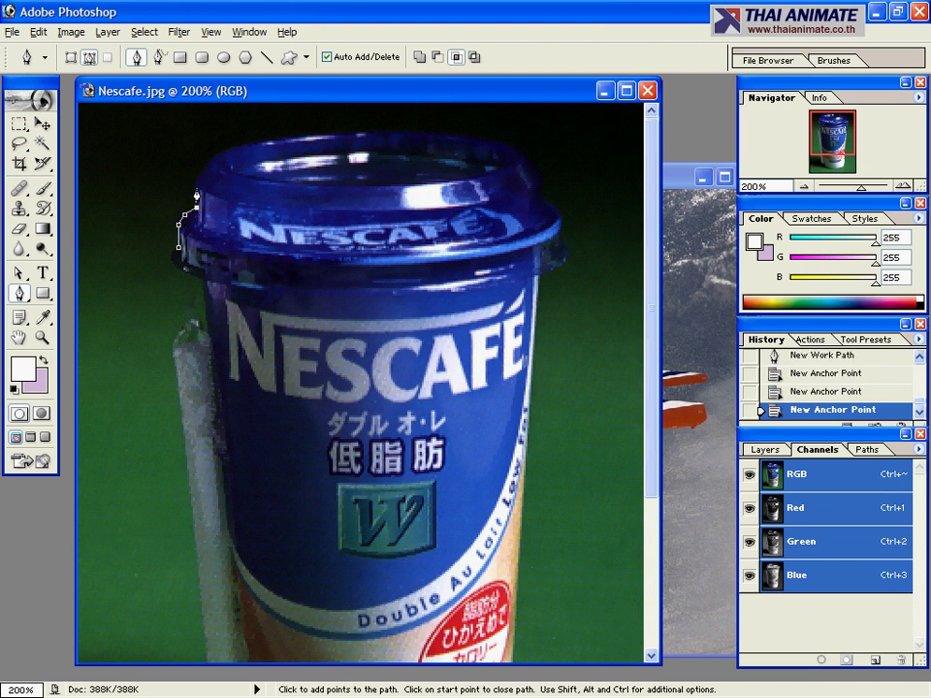
left_click(212, 167)
left_click(213, 159)
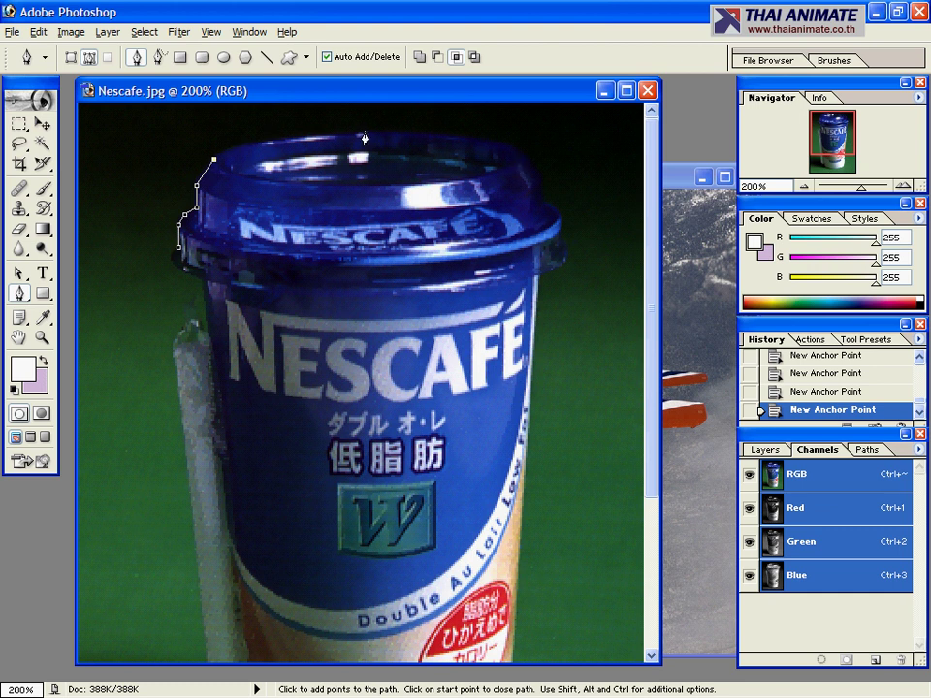
- Continue the path with curved segments along the upper edge of the cup's lid
left_click(285, 142)
left_click_drag(287, 145, 336, 134)
left_click(370, 134)
left_click_drag(478, 142, 506, 149)
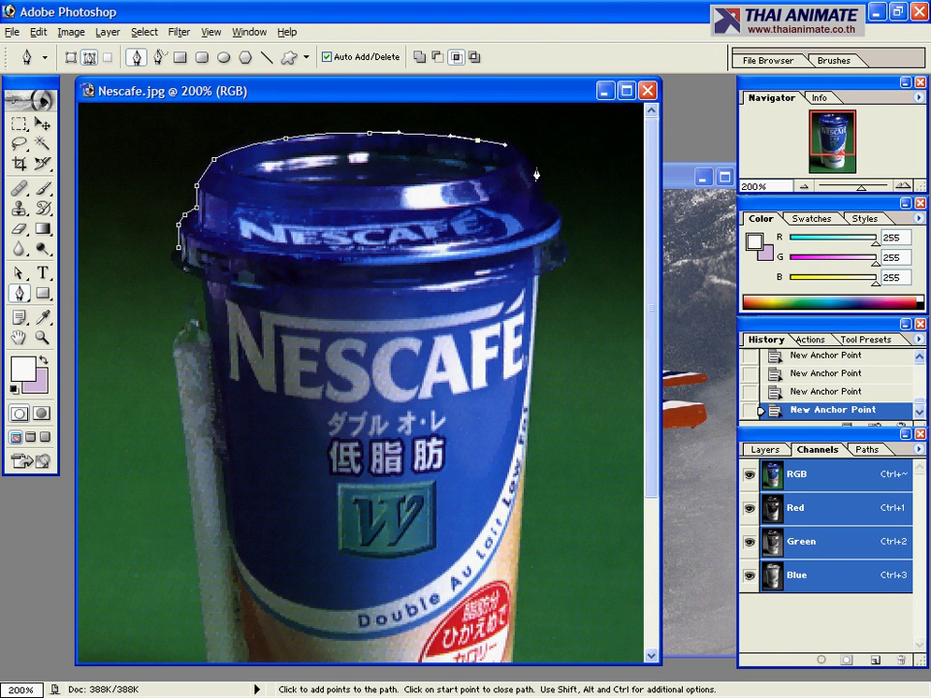
- Trace the path down the right side of the lid to the outer corner of its rim
left_click(521, 153)
left_click(536, 166)
left_click(544, 202)
left_click(567, 252)
left_click(568, 262)
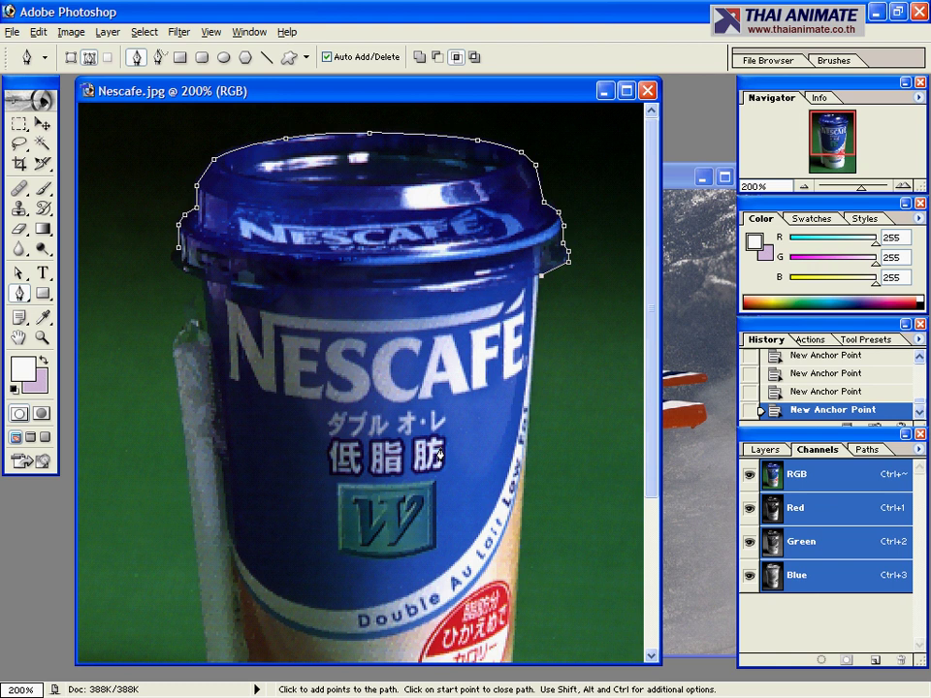
- Extend the path down the cup's right side and curve it around the base to the lower-left corner
key("space")
left_click_drag(431, 520, 430, 342)
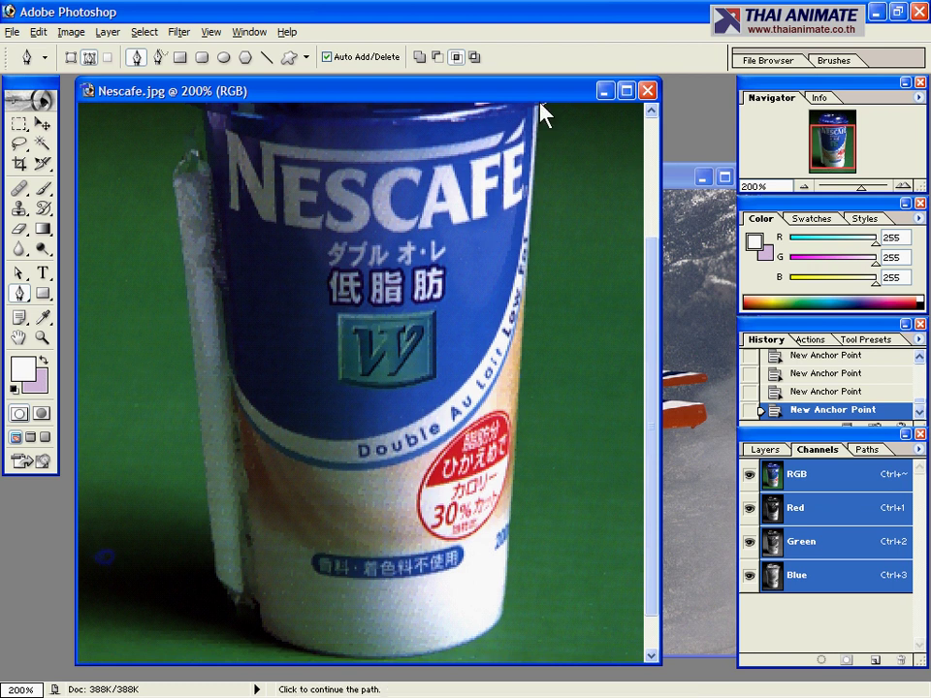
left_click(501, 613)
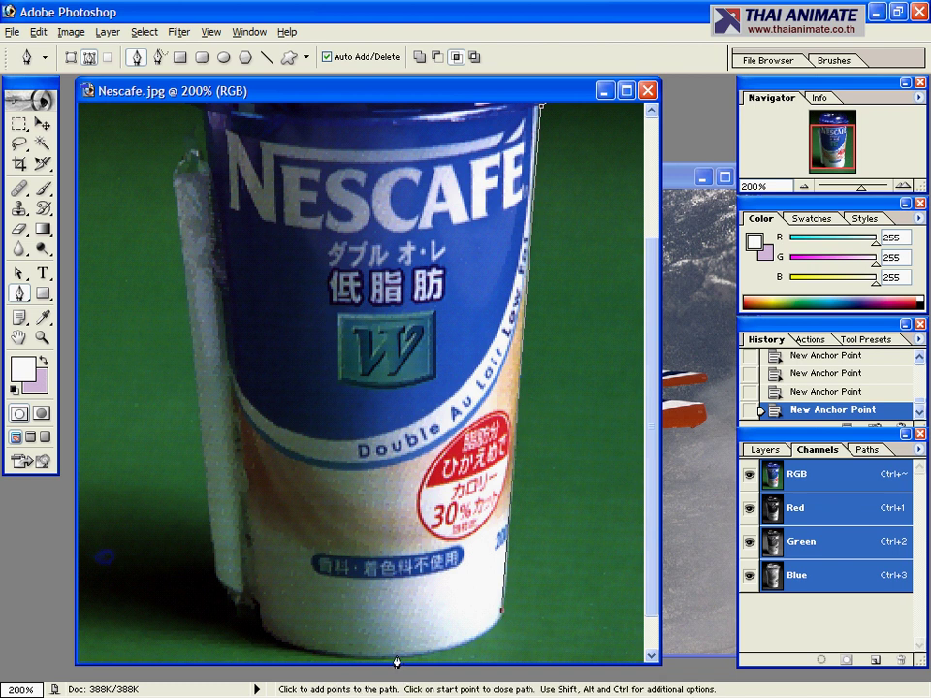
left_click_drag(397, 656, 304, 661)
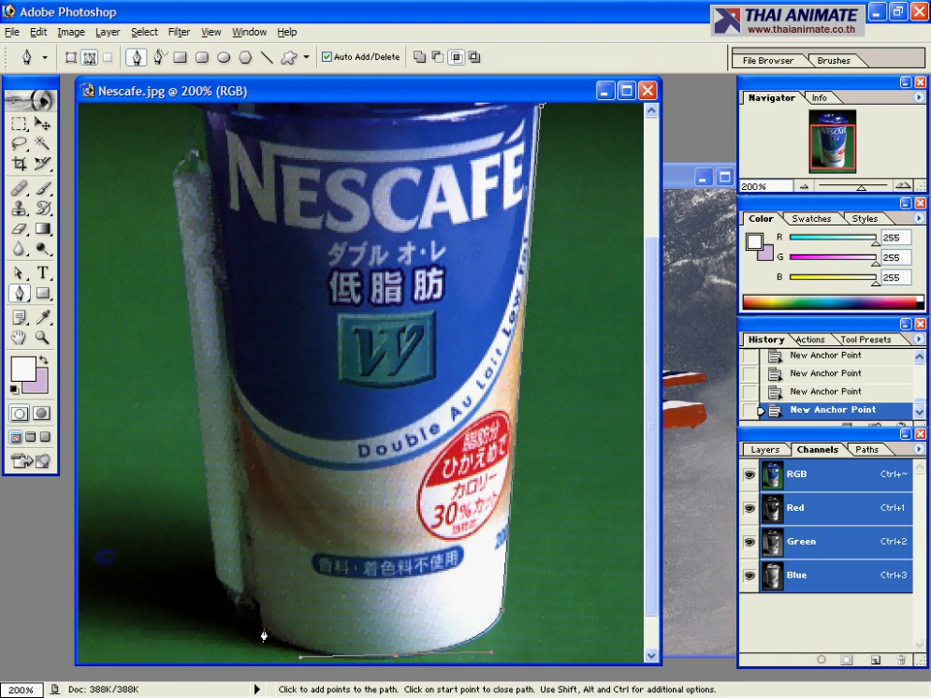
left_click(264, 627)
- Trace the path up the cup's left side, leaving out the straw, and close it at the lid's rim
left_click(210, 154)
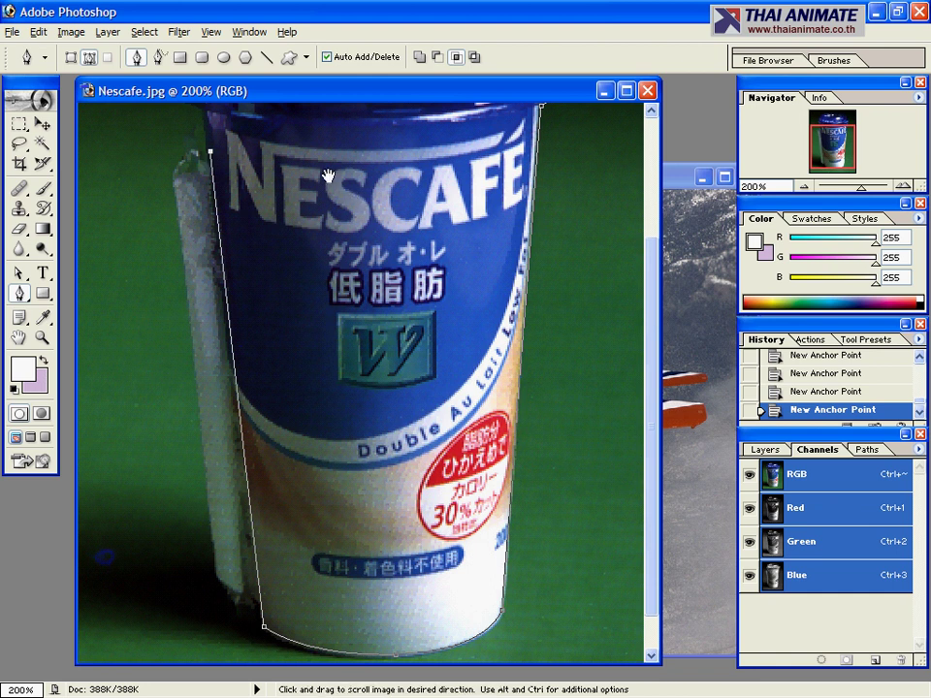
left_click_drag(325, 176, 326, 320)
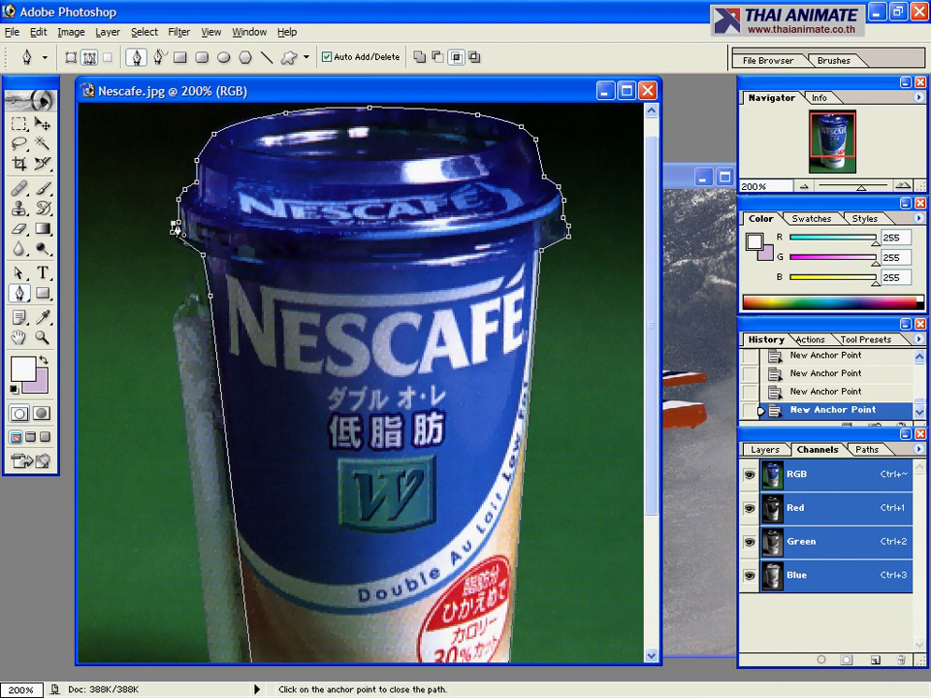
left_click(175, 230)
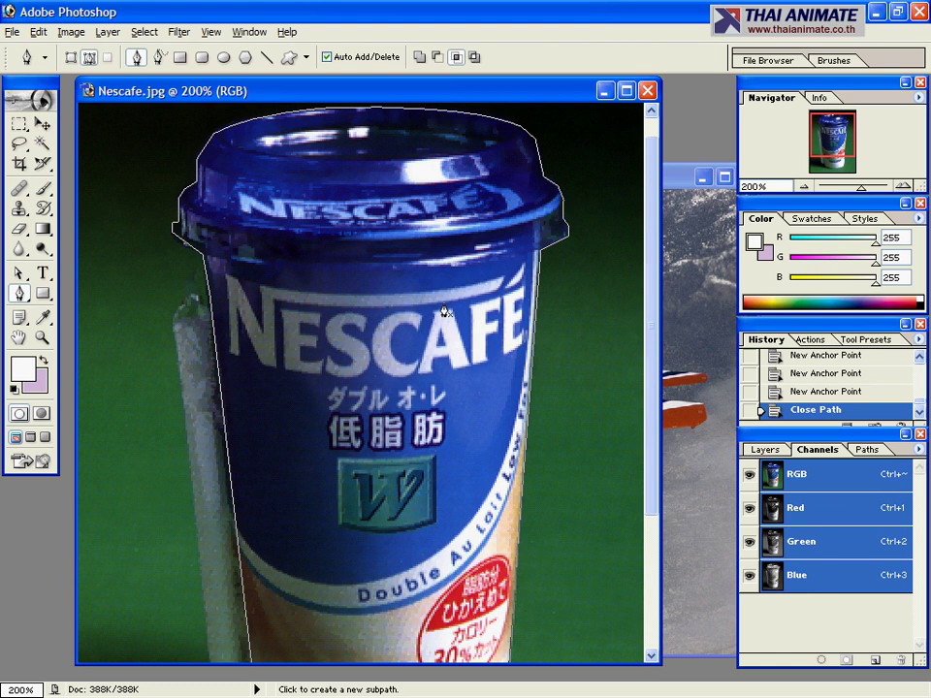
- Turn the cup's work path into a new anti-aliased selection with a 0-pixel feather radius
double_click(43, 339)
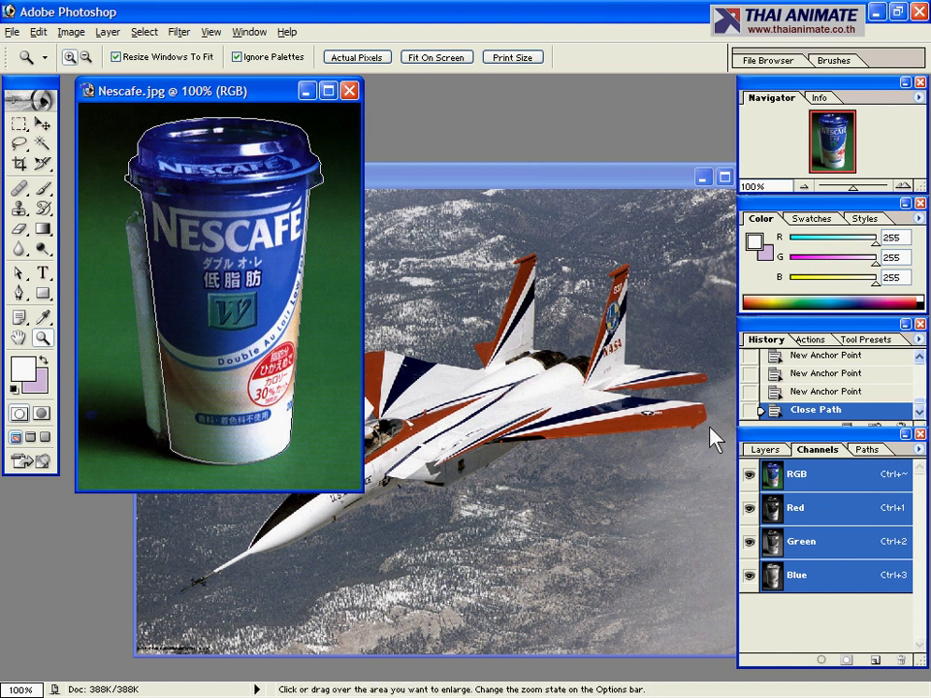
left_click(765, 450)
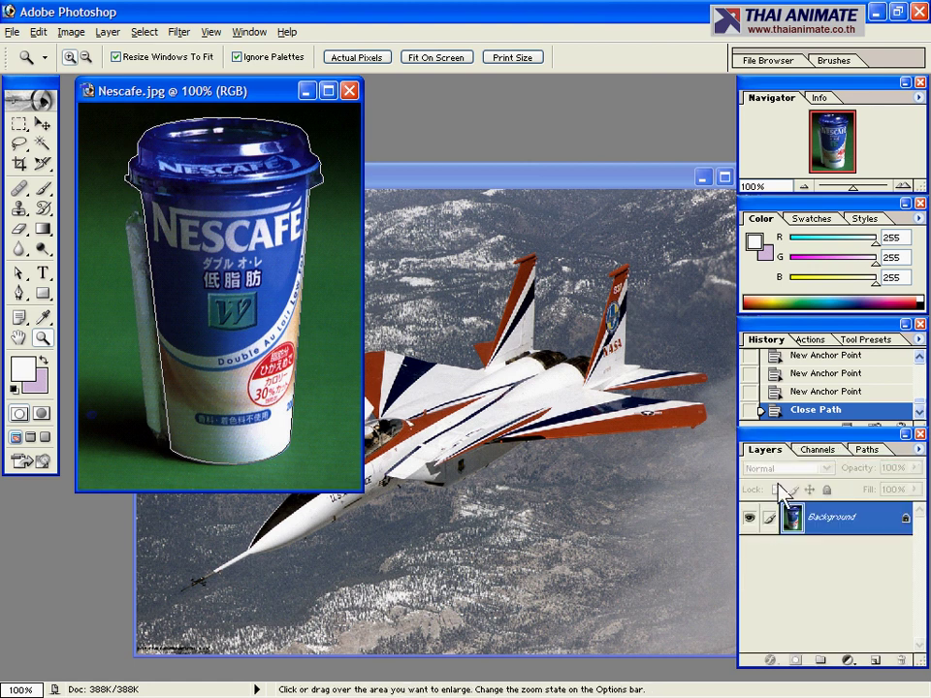
left_click(868, 451)
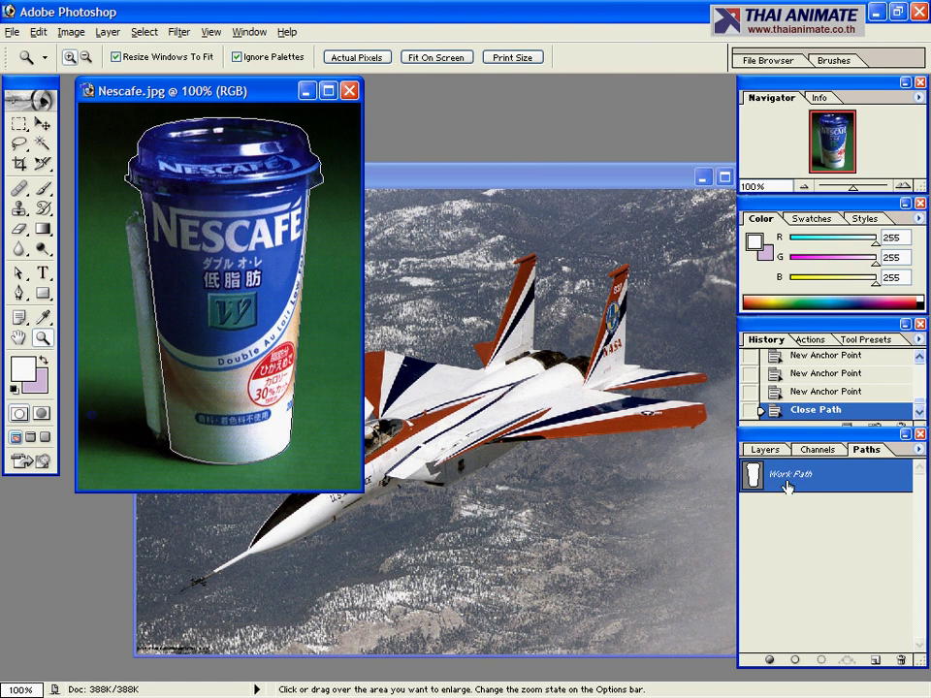
left_click(919, 451)
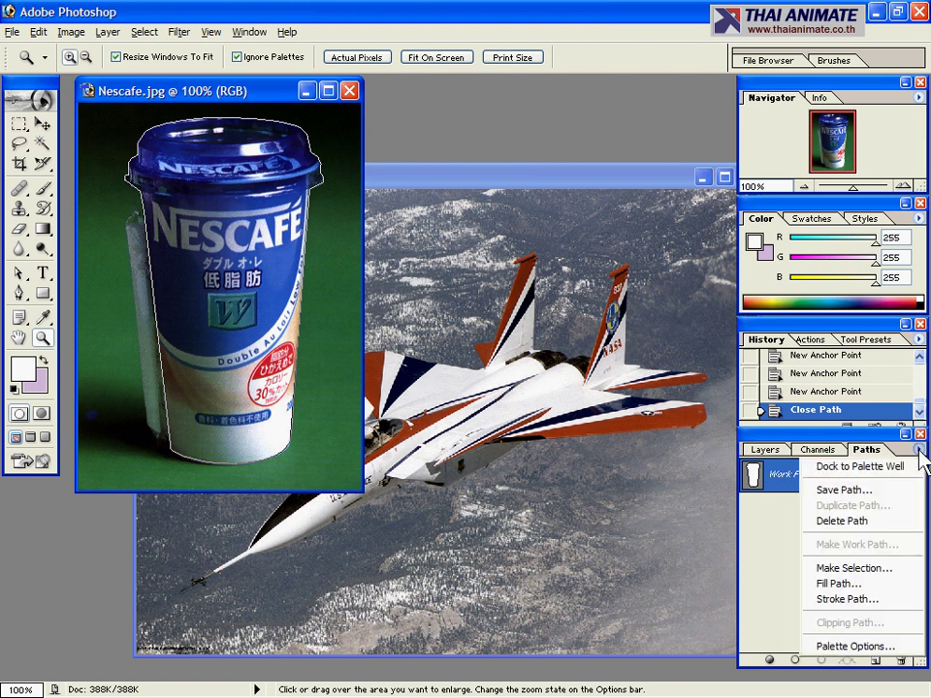
left_click(881, 570)
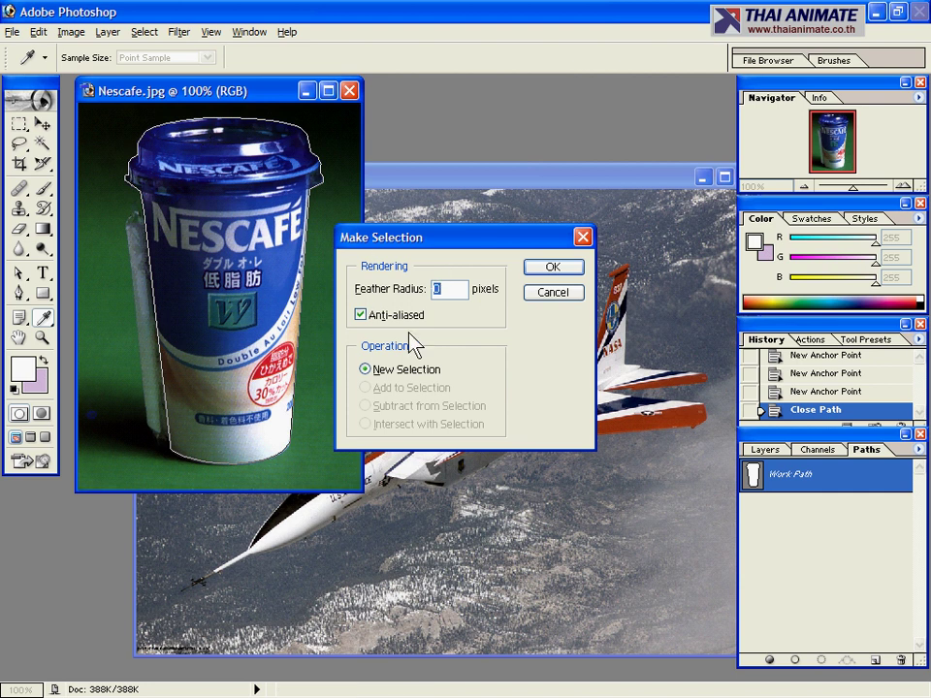
left_click(361, 315)
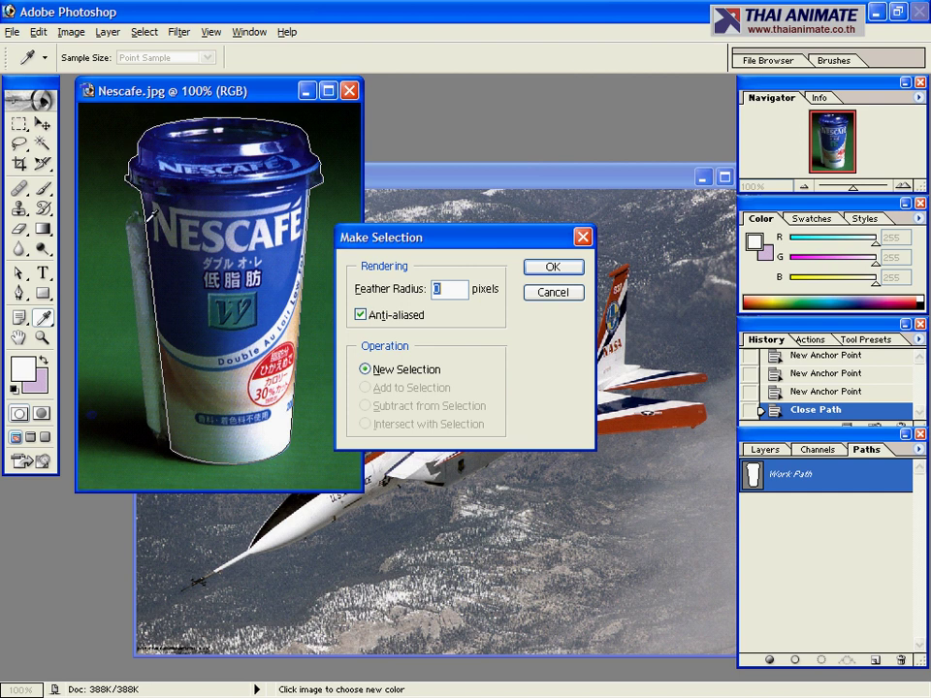
left_click(546, 267)
key("z")
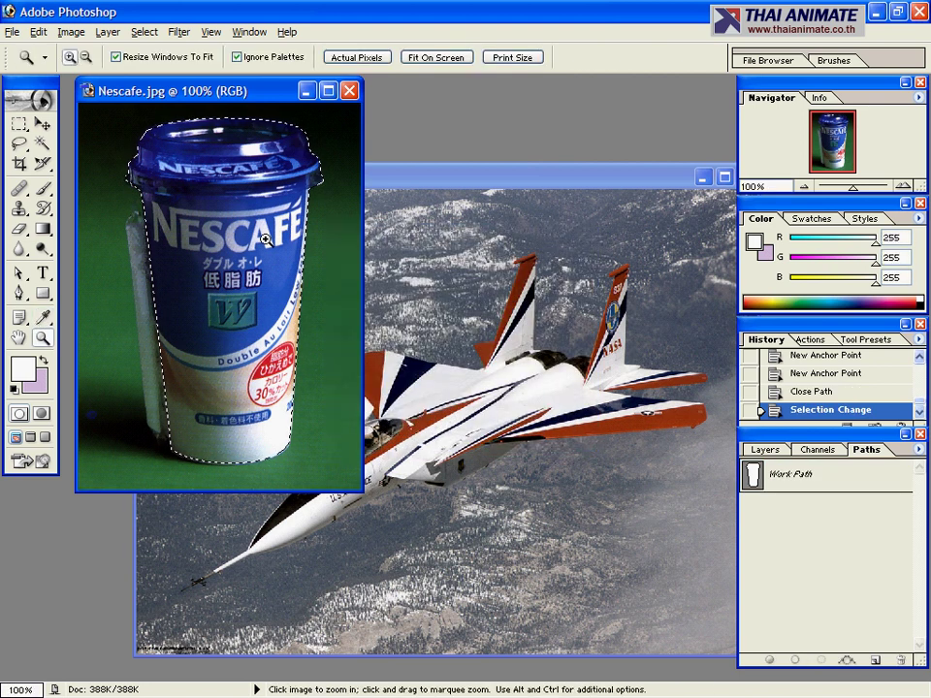
- Copy the selected cup, paste it onto its own layer and hide the Background layer
left_click(39, 32)
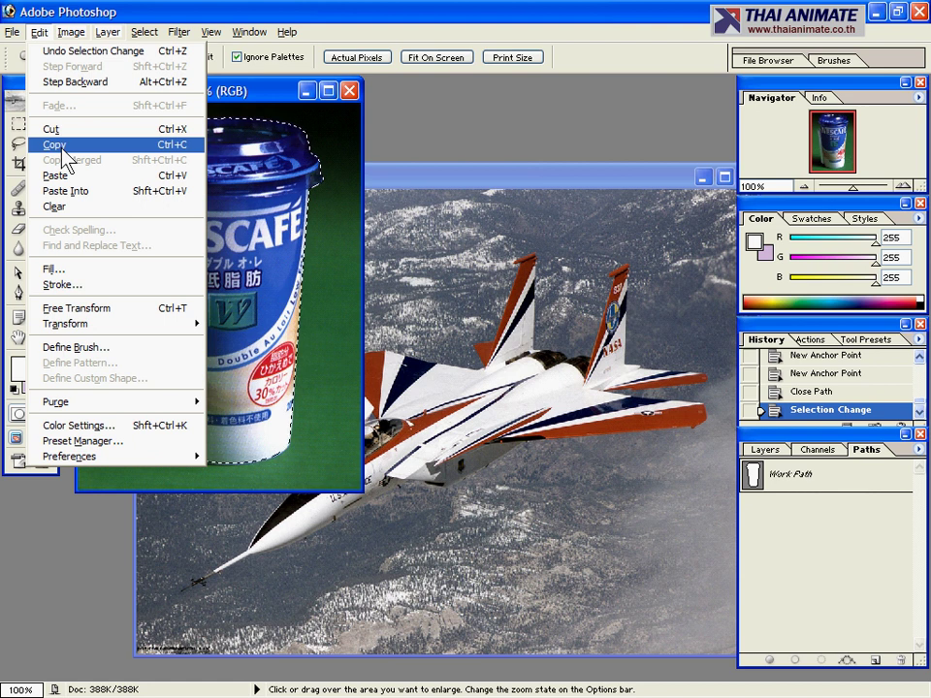
left_click(58, 146)
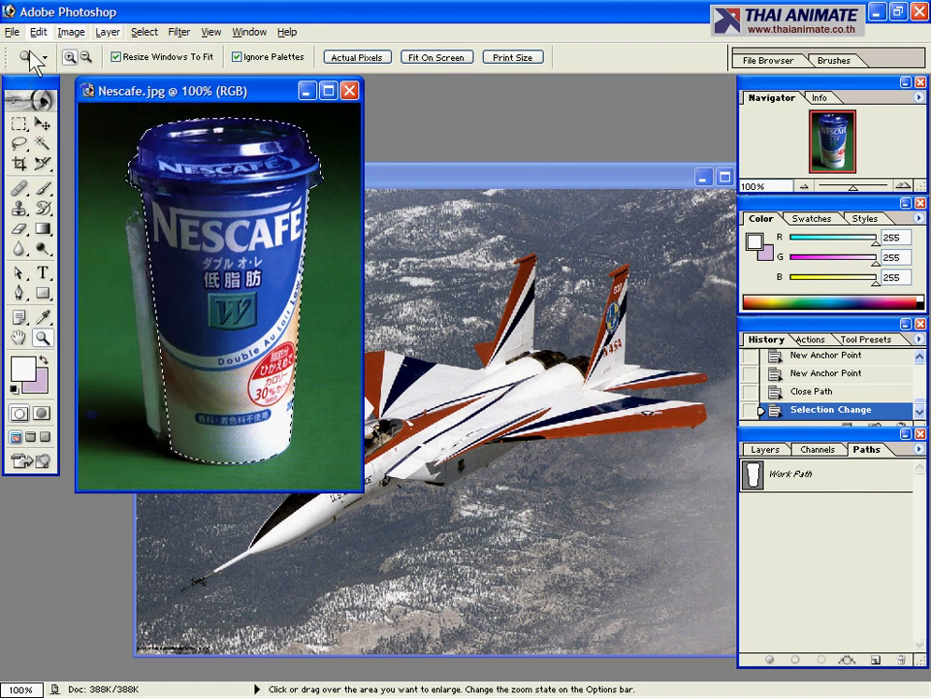
left_click(38, 32)
left_click(52, 175)
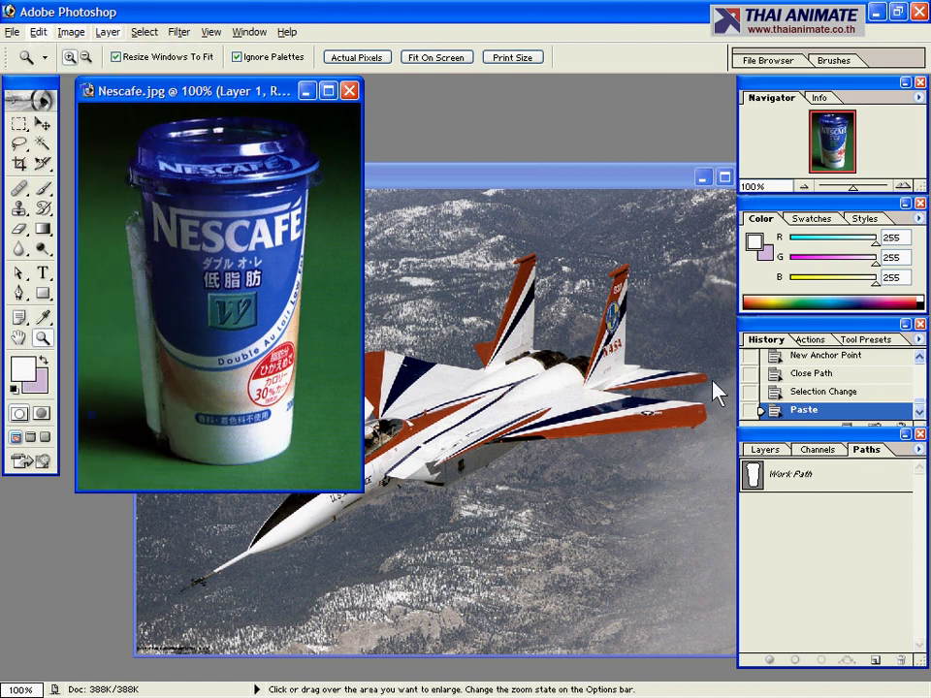
left_click(767, 450)
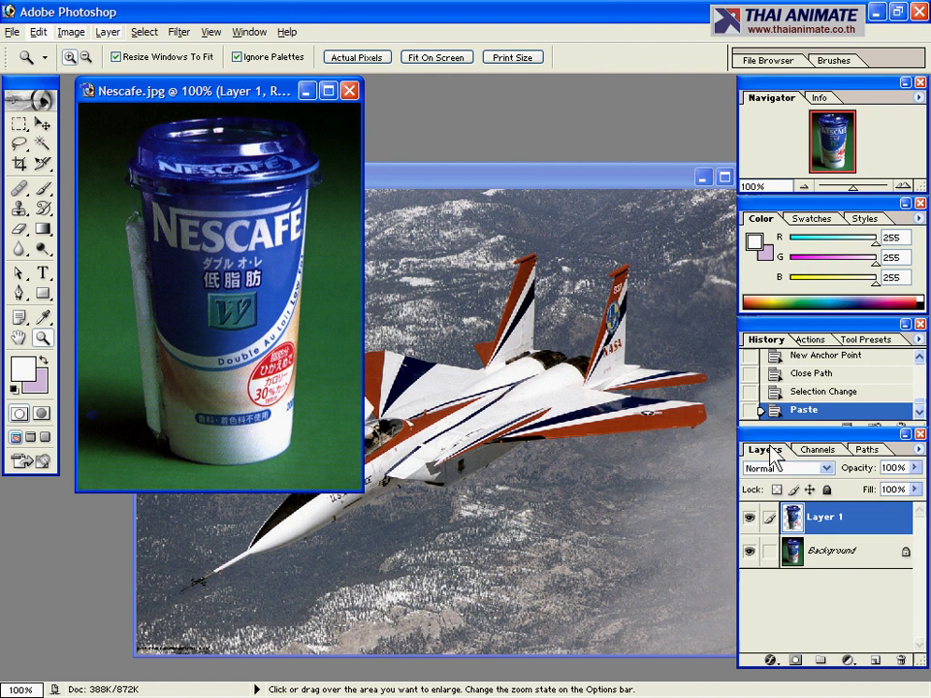
left_click(750, 551)
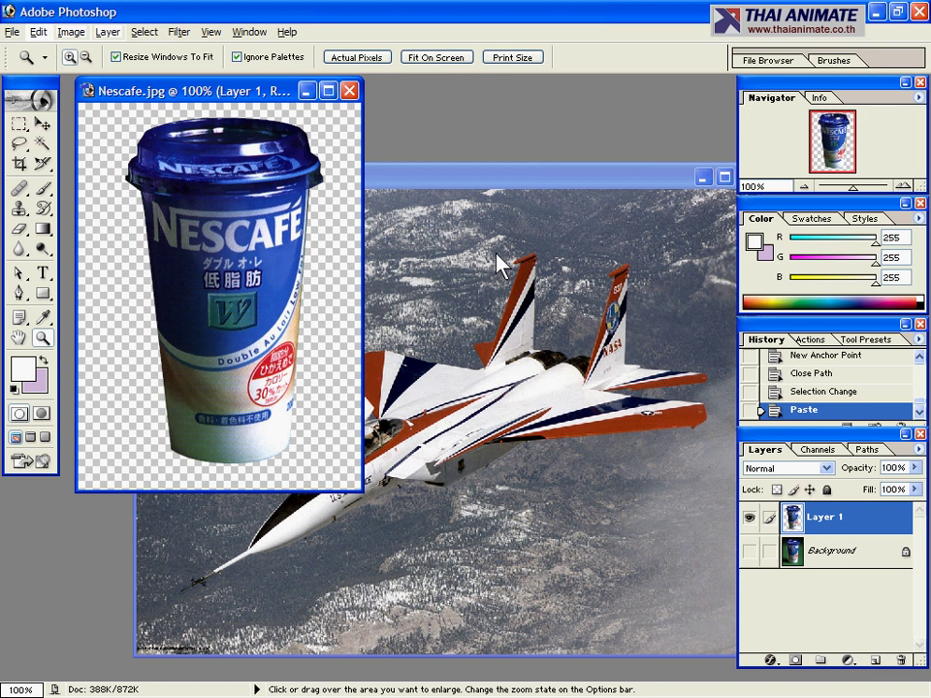
- In F15.psd, turn the saved Crop path around the jet into a new anti-aliased selection with a 0-pixel feather radius
left_click(438, 183)
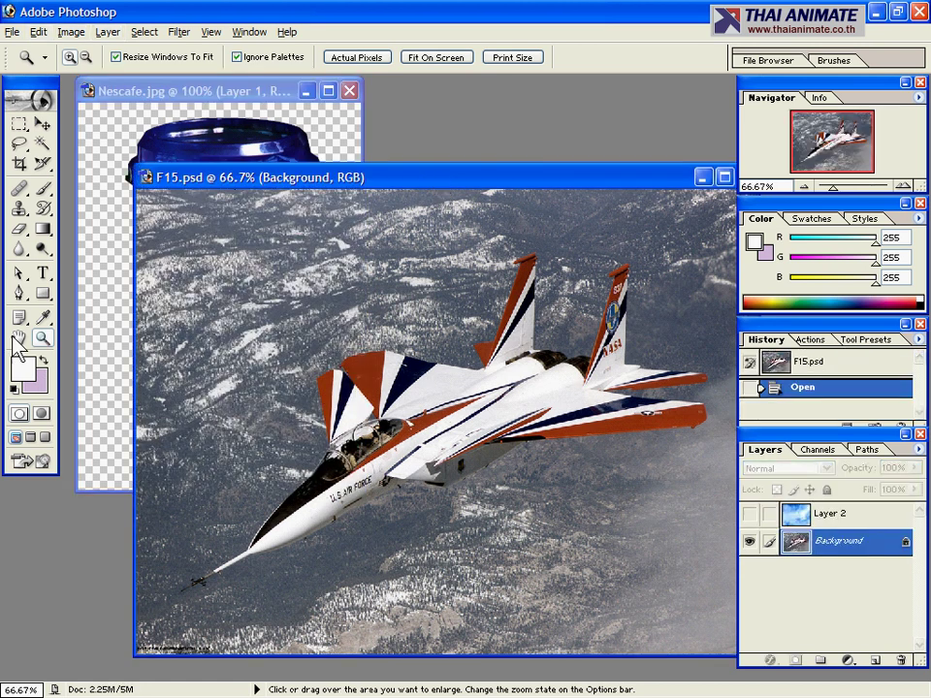
left_click(18, 274)
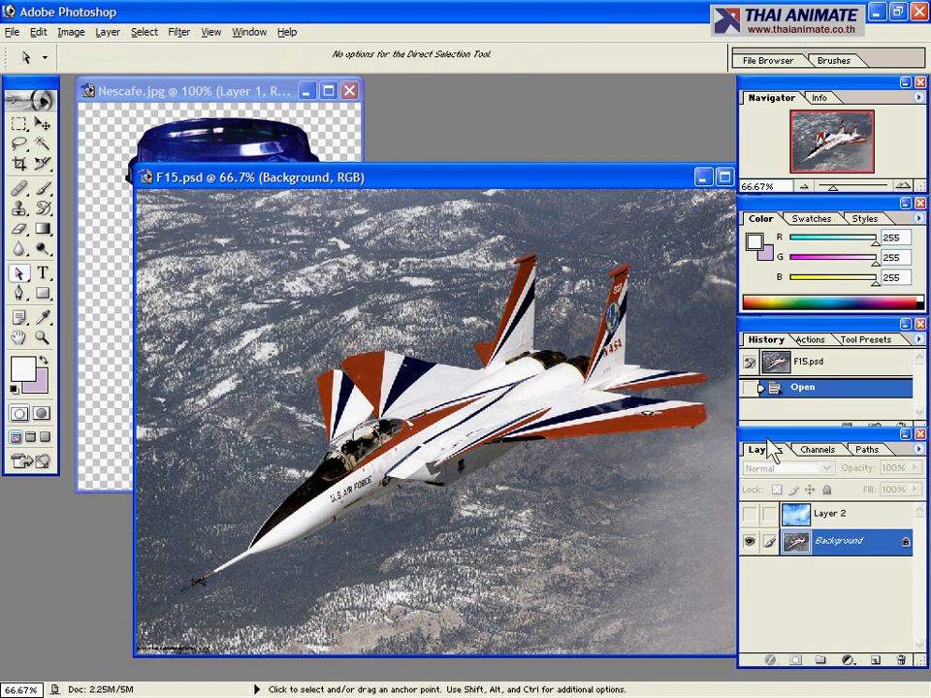
left_click(865, 450)
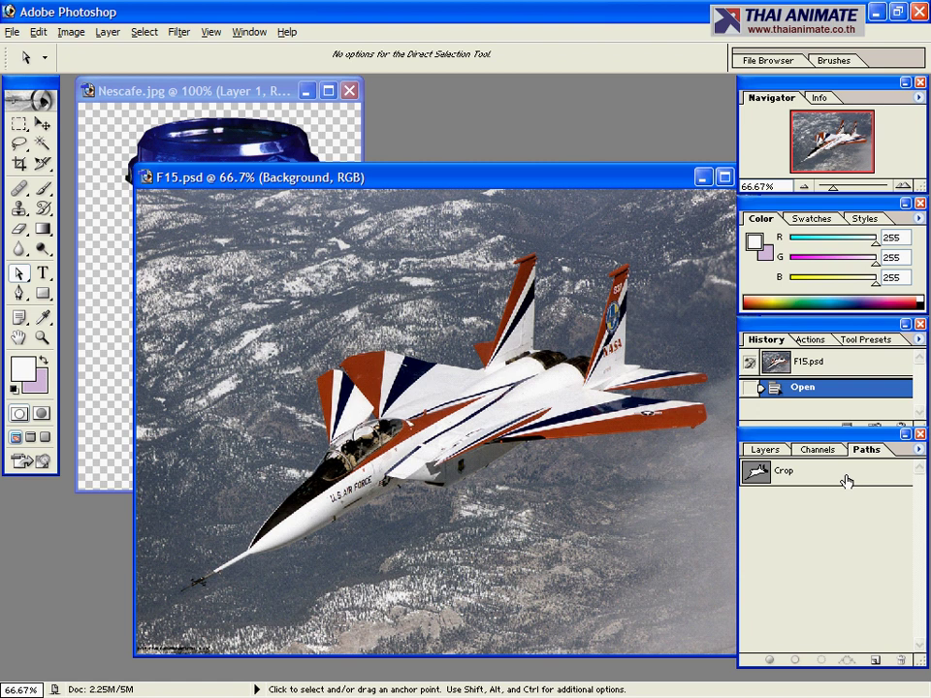
left_click(846, 478)
left_click(371, 363)
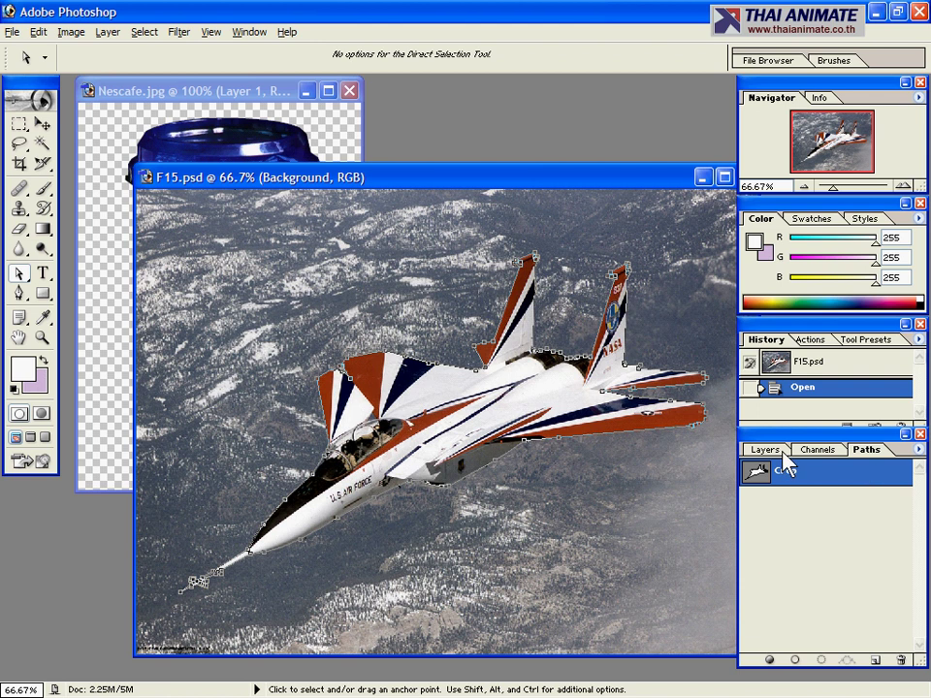
left_click(918, 451)
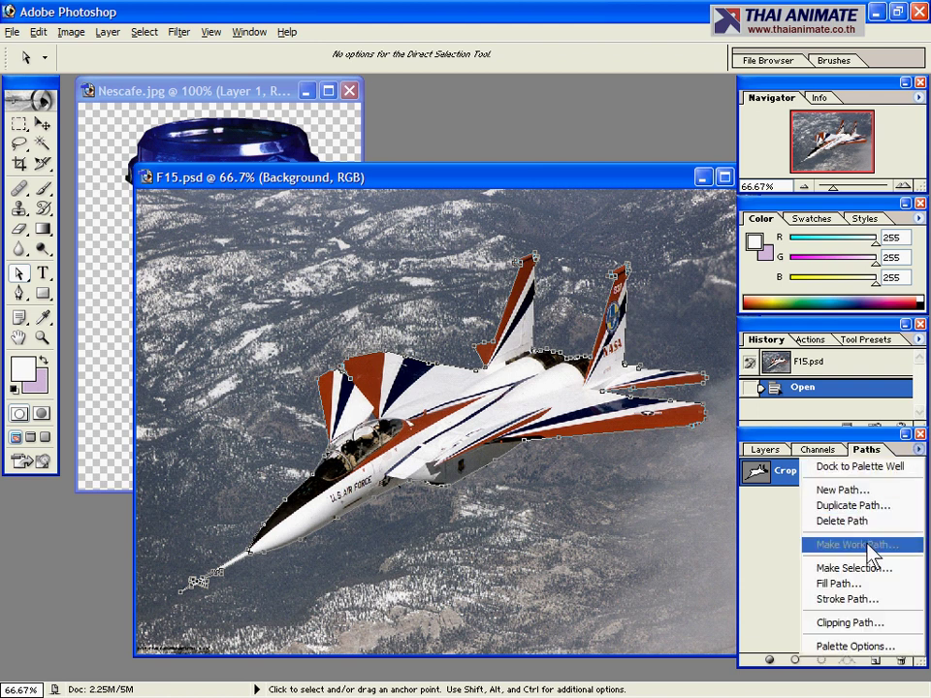
left_click(846, 569)
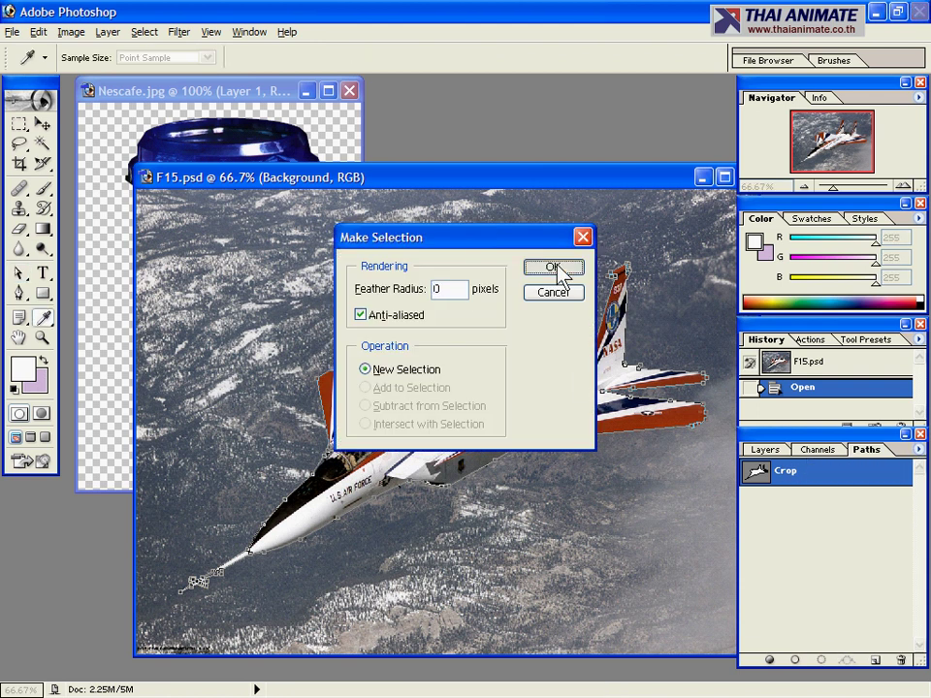
left_click(557, 269)
- Copy the selected jet from the Background layer and paste it onto a new layer
left_click(764, 452)
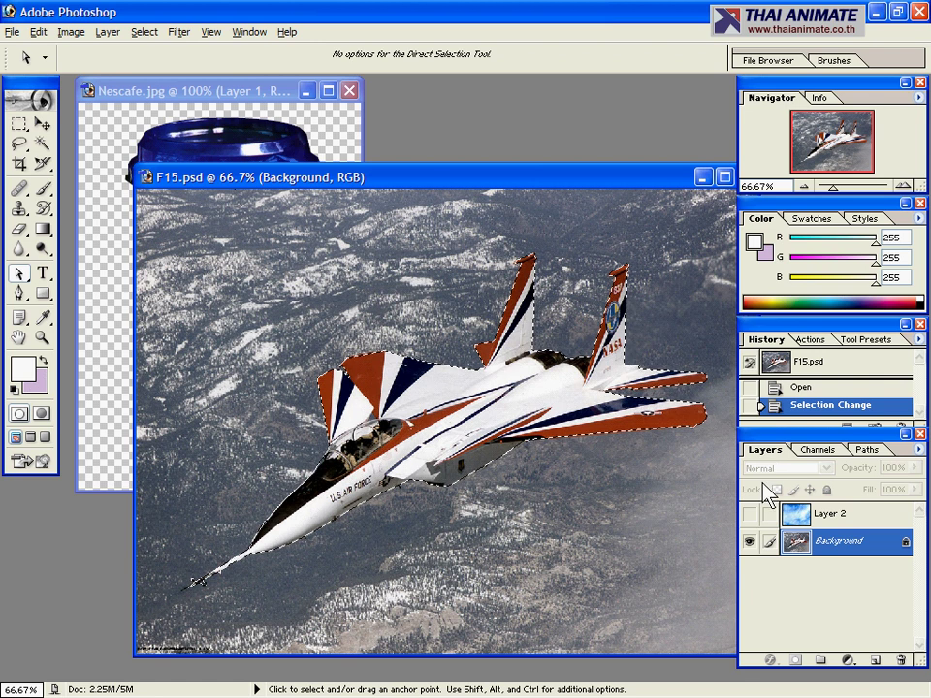
left_click(40, 32)
left_click(54, 145)
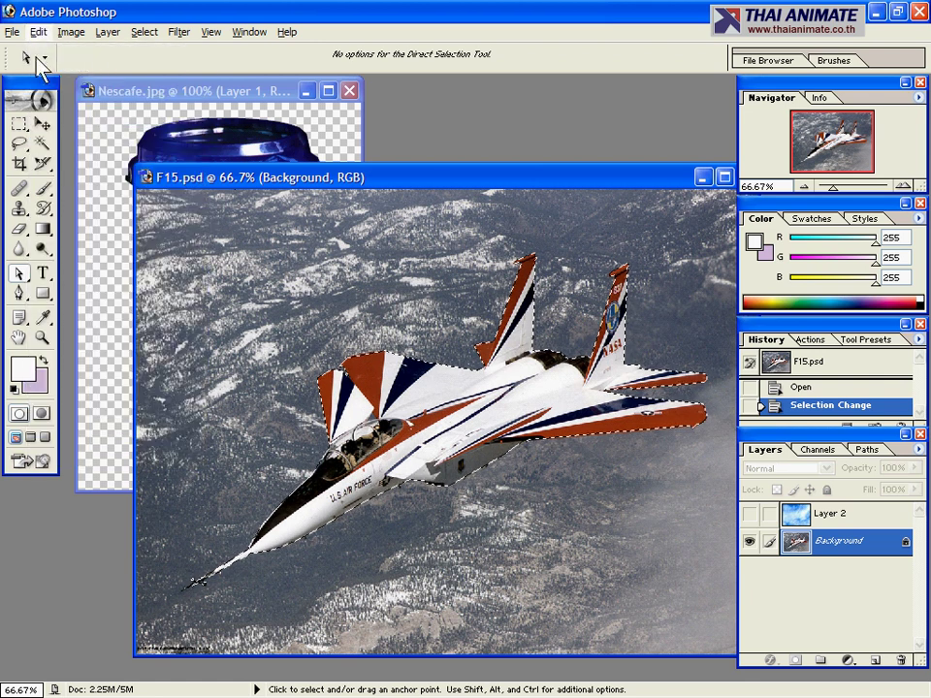
left_click(38, 32)
left_click(54, 176)
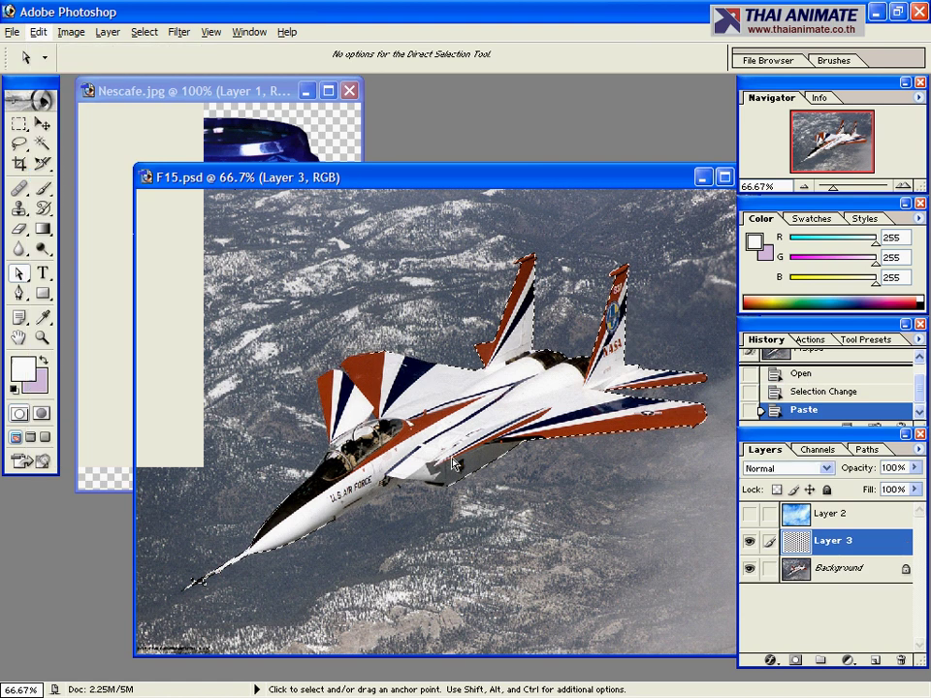
- Move the pasted jet layer above the sky layer, Layer 2, and make the sky layer visible
left_click_drag(784, 541, 787, 514)
left_click(749, 540)
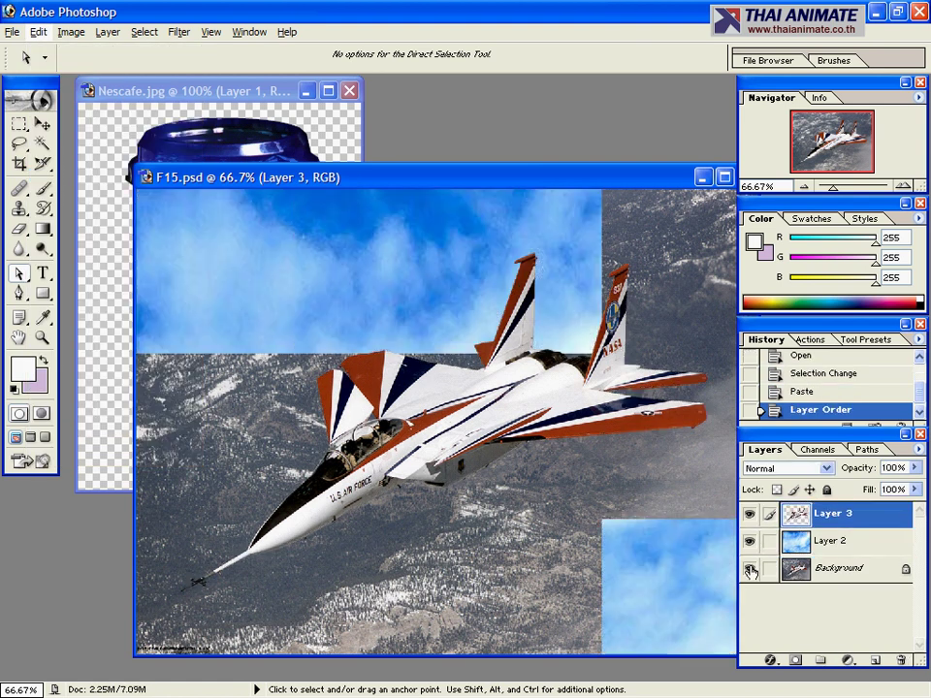